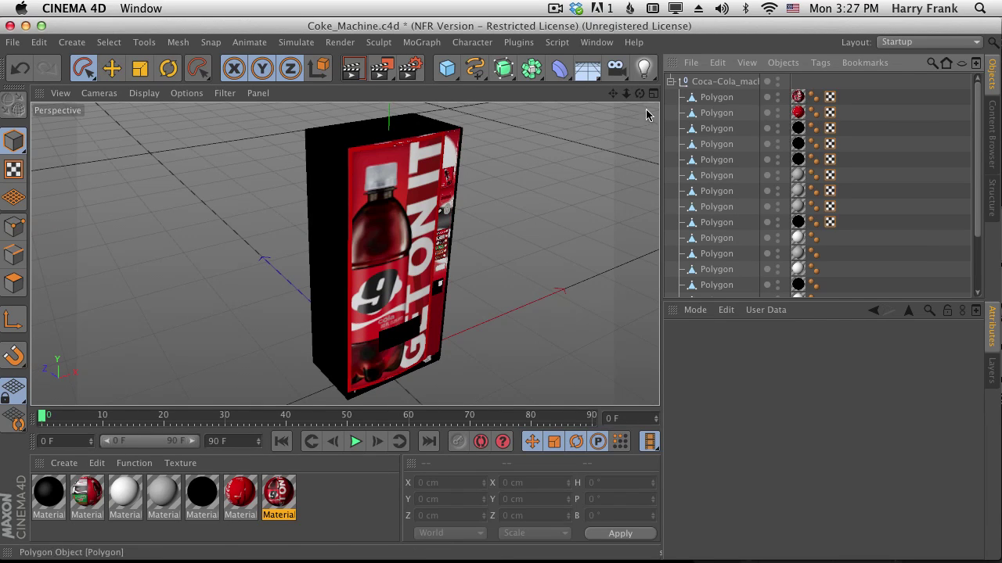
# Inspect the separate polygon objects that make up the Coca-Cola_machine group
pyautogui.click(715, 97)
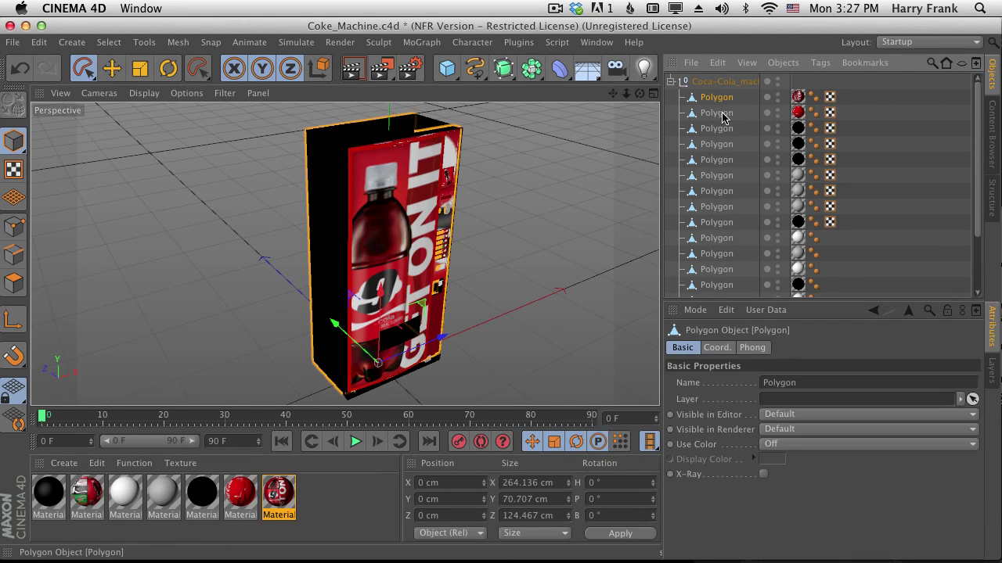
pyautogui.click(720, 128)
pyautogui.click(720, 145)
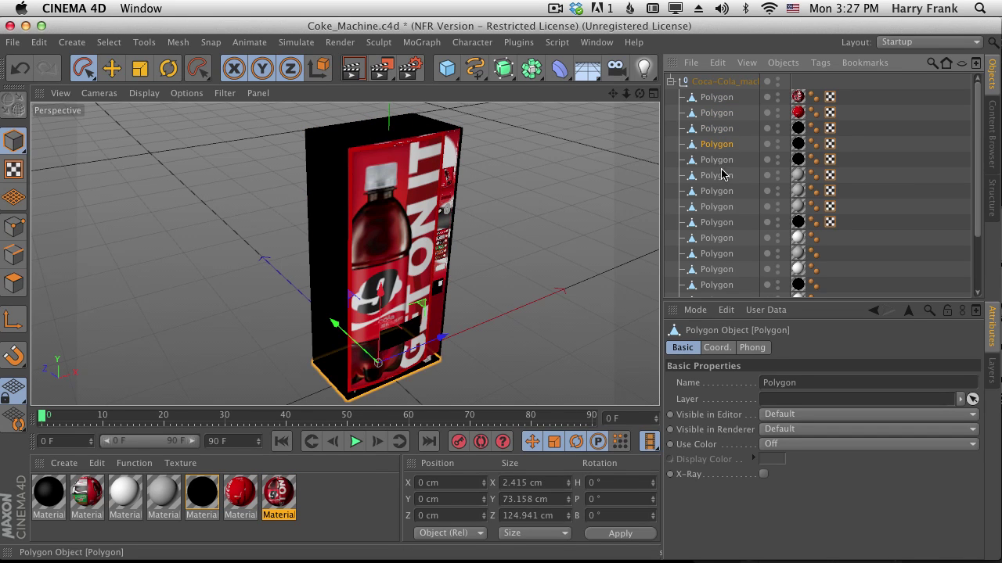
pyautogui.click(723, 174)
pyautogui.click(704, 205)
# Select the entire Coca-Cola_machine group and open the Bake Object settings for it
pyautogui.click(723, 81)
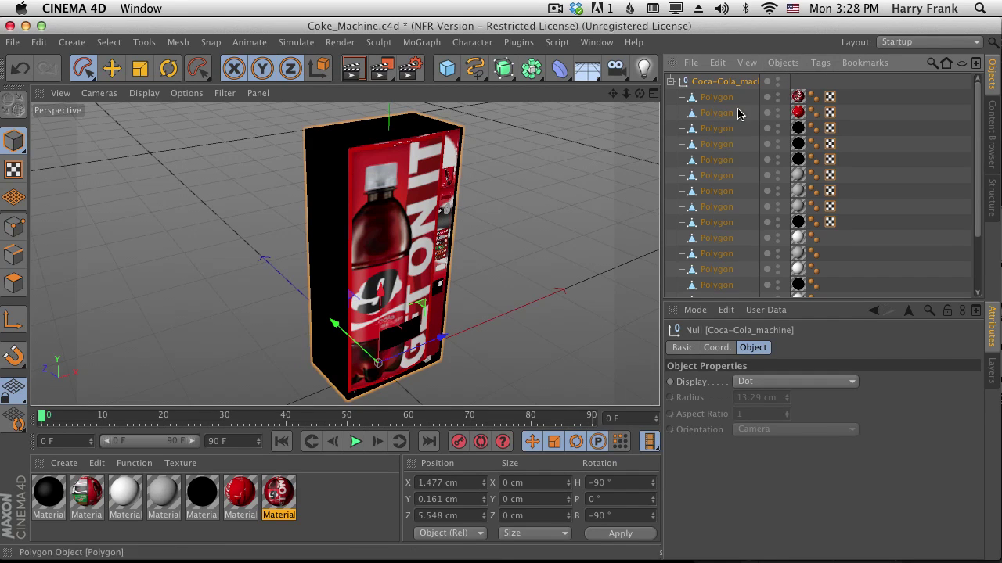
pyautogui.click(784, 63)
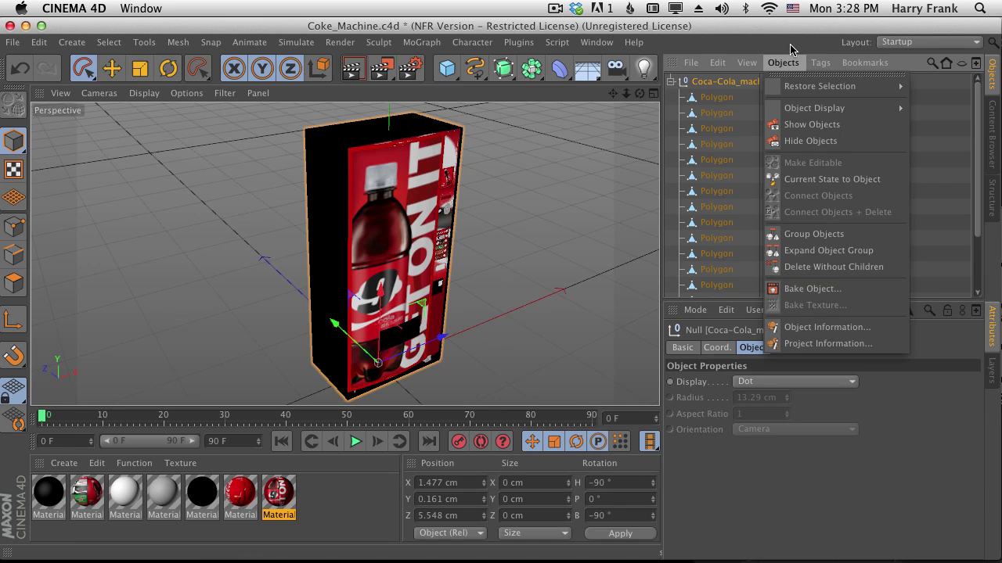
pyautogui.click(815, 289)
pyautogui.moveTo(683, 134); pyautogui.dragTo(736, 150)
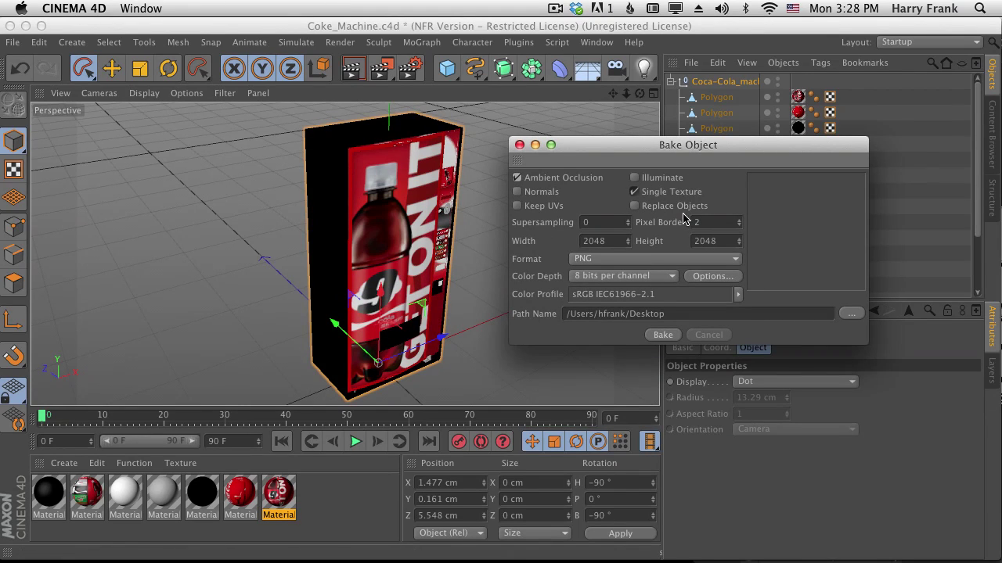
pyautogui.moveTo(676, 165); pyautogui.dragTo(706, 161)
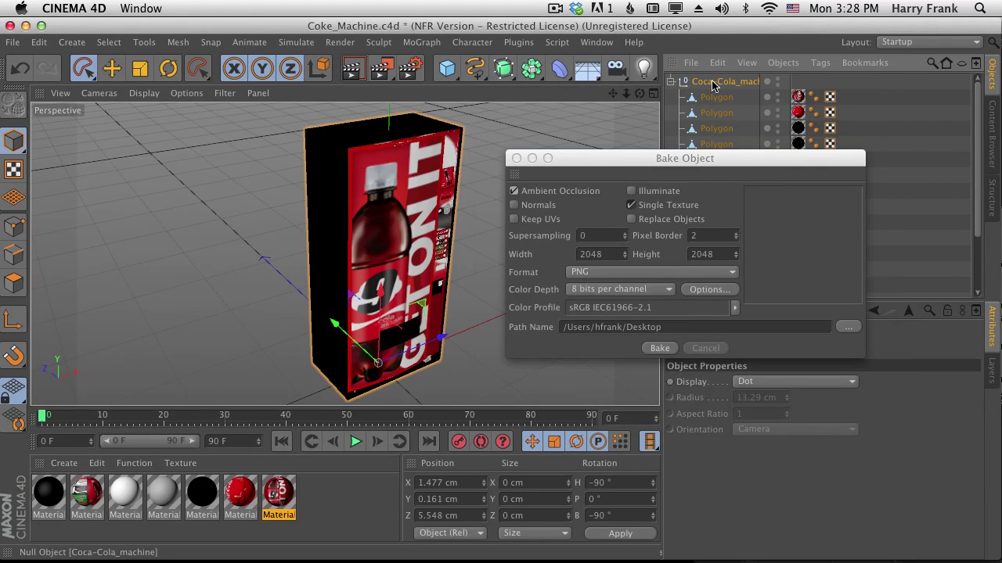
# Check individual polygons of the machine, finishing with the whole Coca-Cola_machine group selected for baking
pyautogui.click(714, 97)
pyautogui.click(718, 81)
pyautogui.click(716, 128)
pyautogui.moveTo(717, 151); pyautogui.dragTo(715, 191)
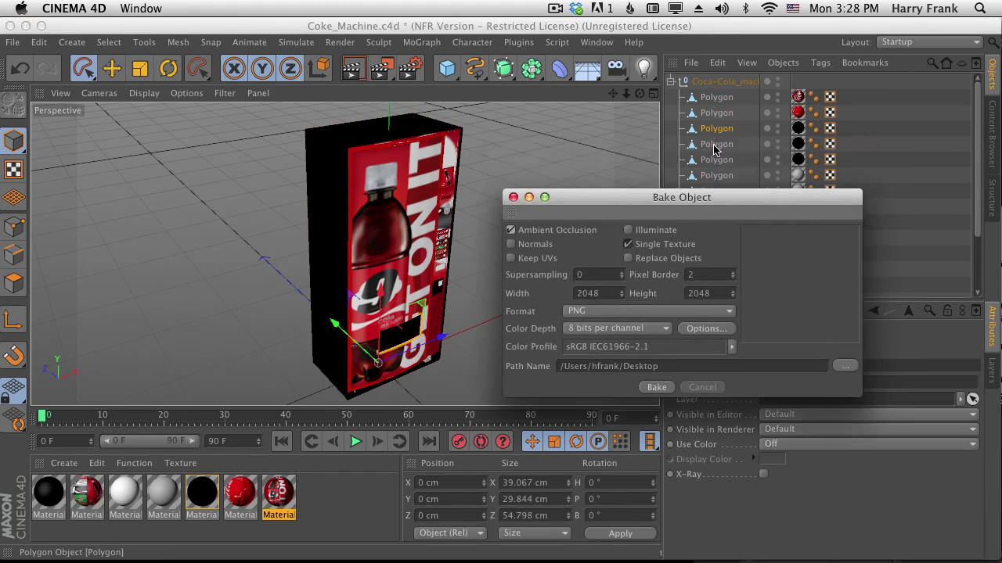
pyautogui.click(743, 82)
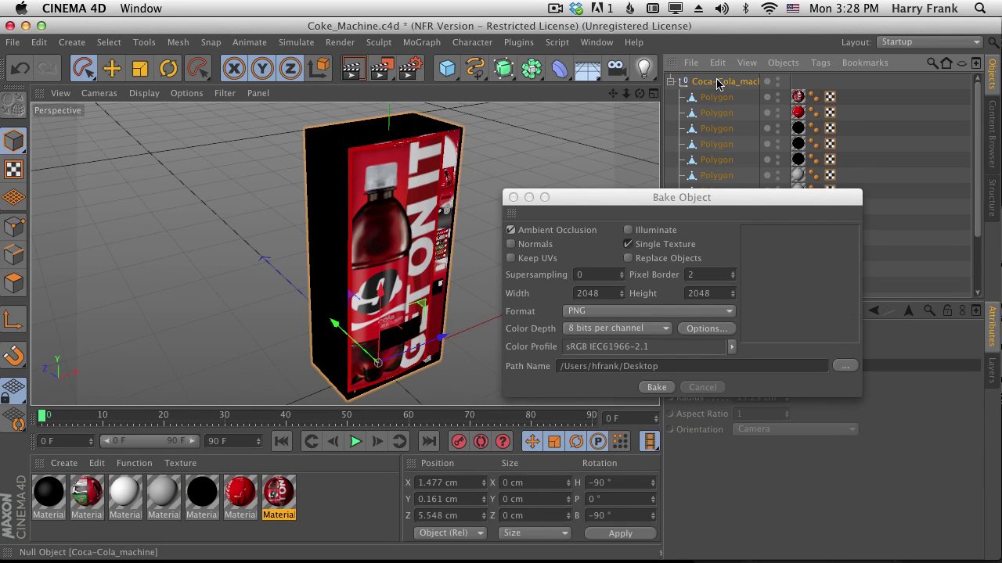
pyautogui.click(646, 247)
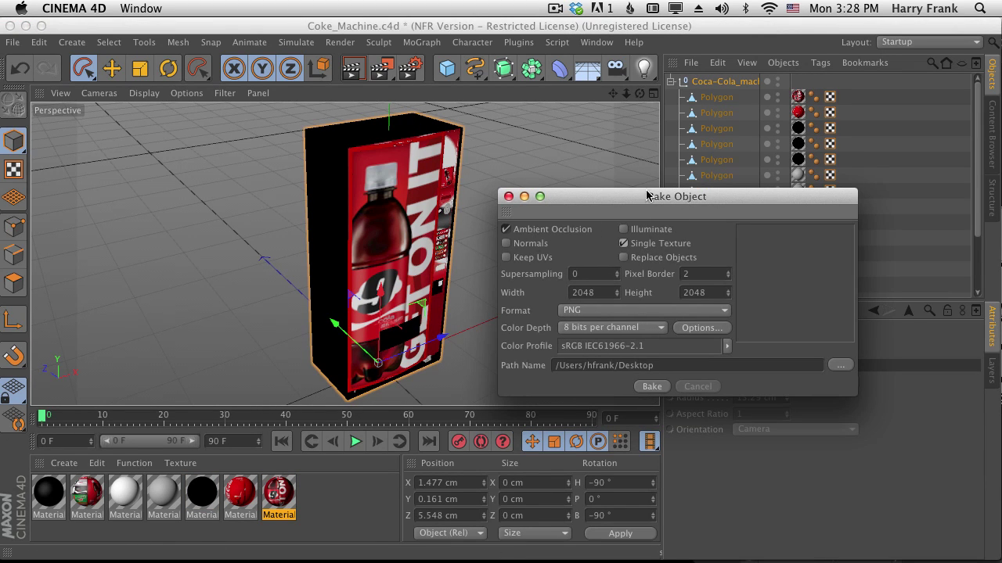
pyautogui.moveTo(646, 196); pyautogui.dragTo(641, 187)
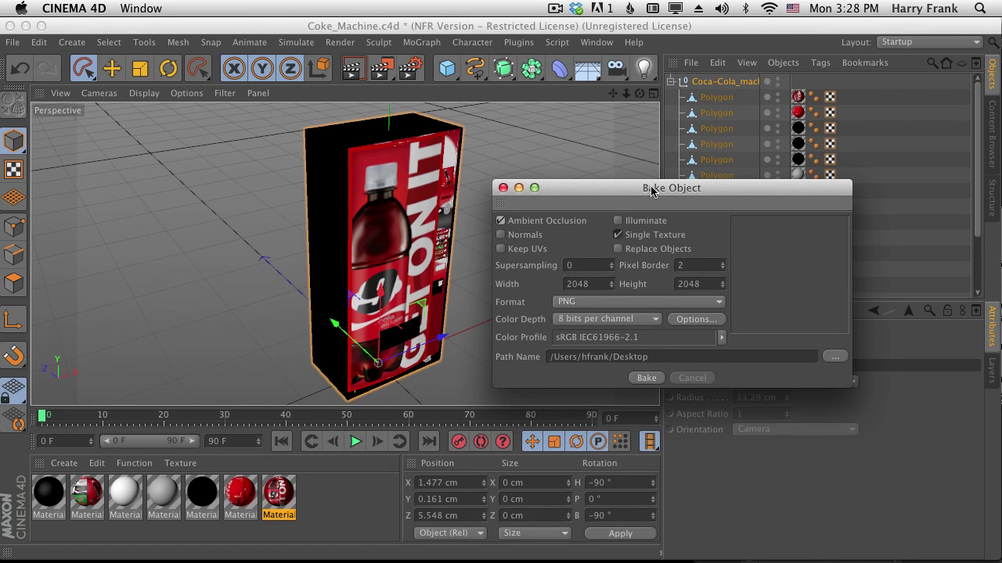
pyautogui.moveTo(651, 191); pyautogui.dragTo(643, 181)
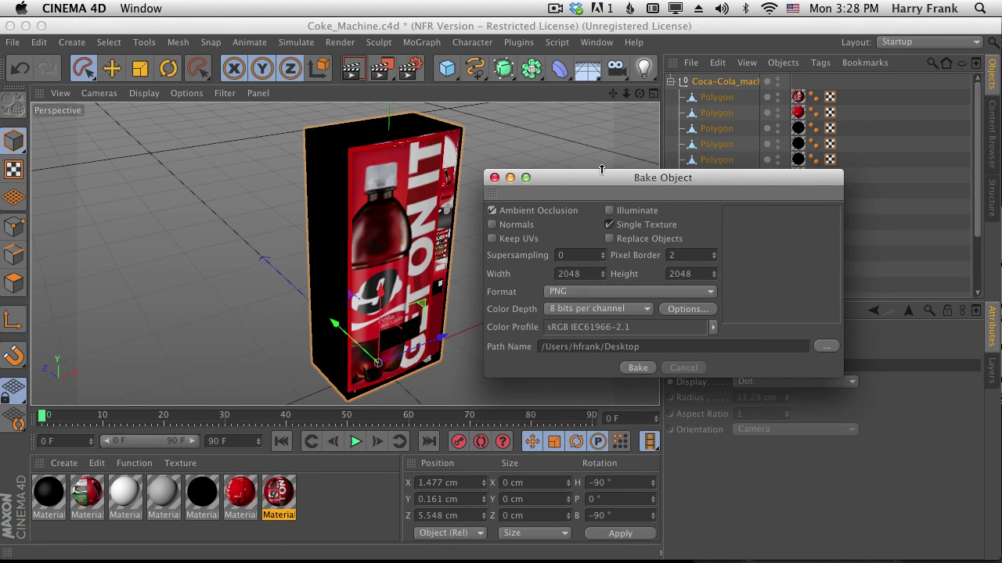
pyautogui.moveTo(601, 170); pyautogui.dragTo(608, 142)
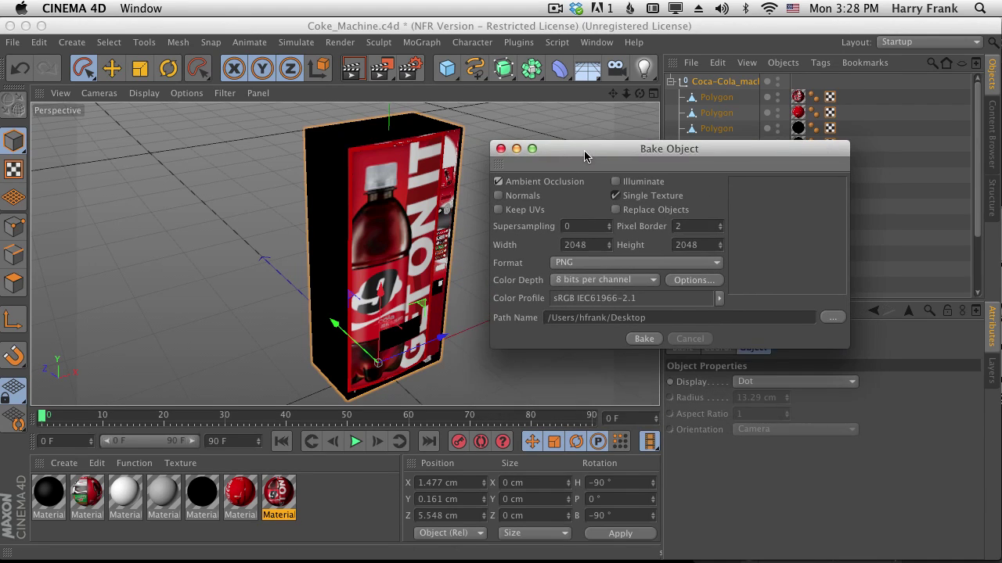
# Examine the width and height settings of the texture in the Bake Object options
pyautogui.doubleClick(575, 247)
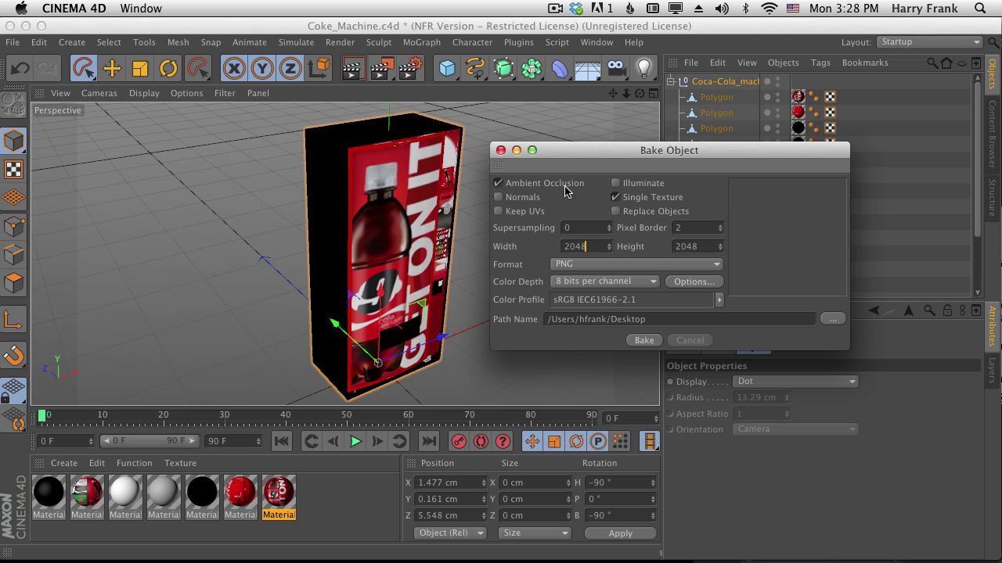
pyautogui.doubleClick(707, 246)
pyautogui.moveTo(734, 160); pyautogui.dragTo(741, 158)
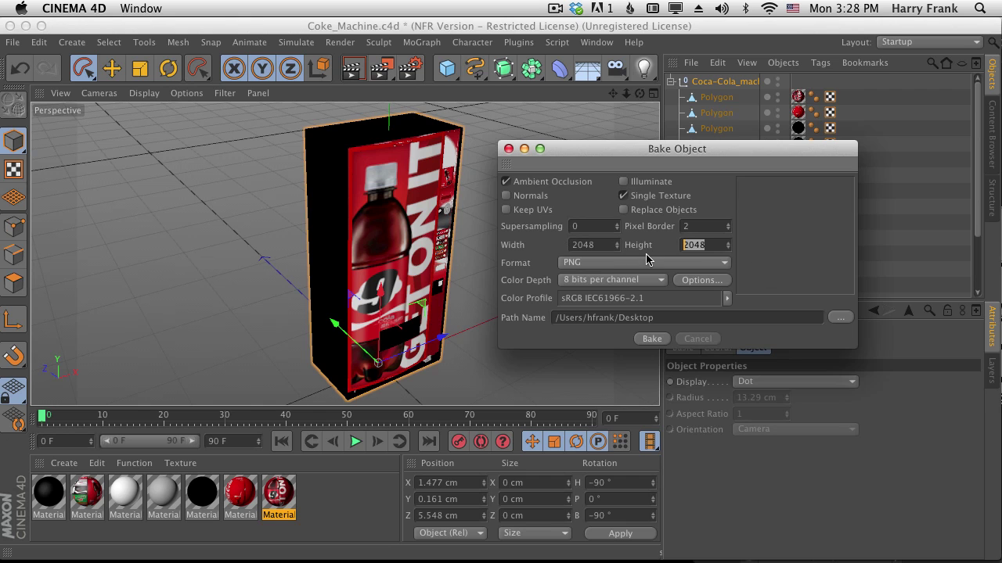
pyautogui.doubleClick(591, 245)
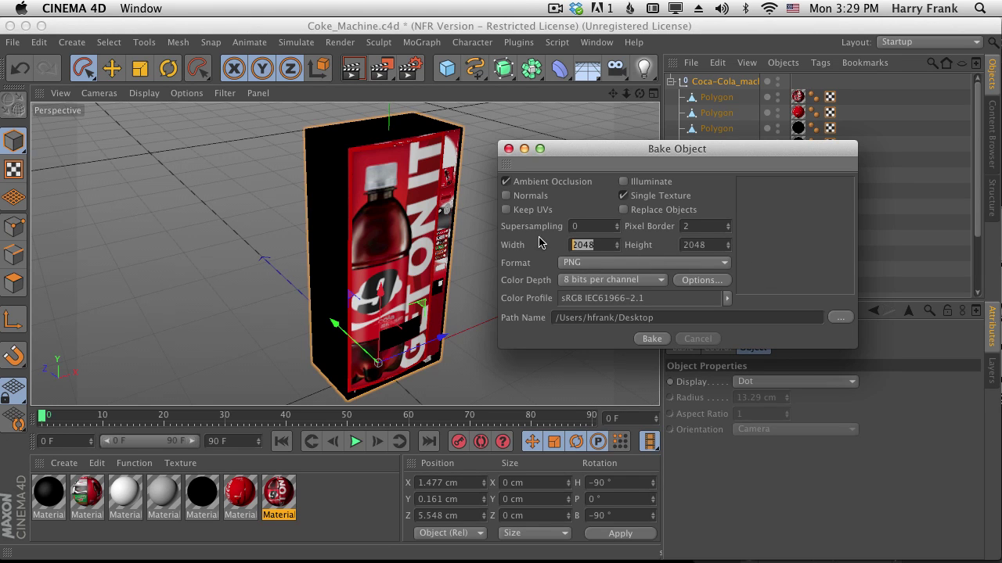
pyautogui.moveTo(792, 158); pyautogui.dragTo(745, 126)
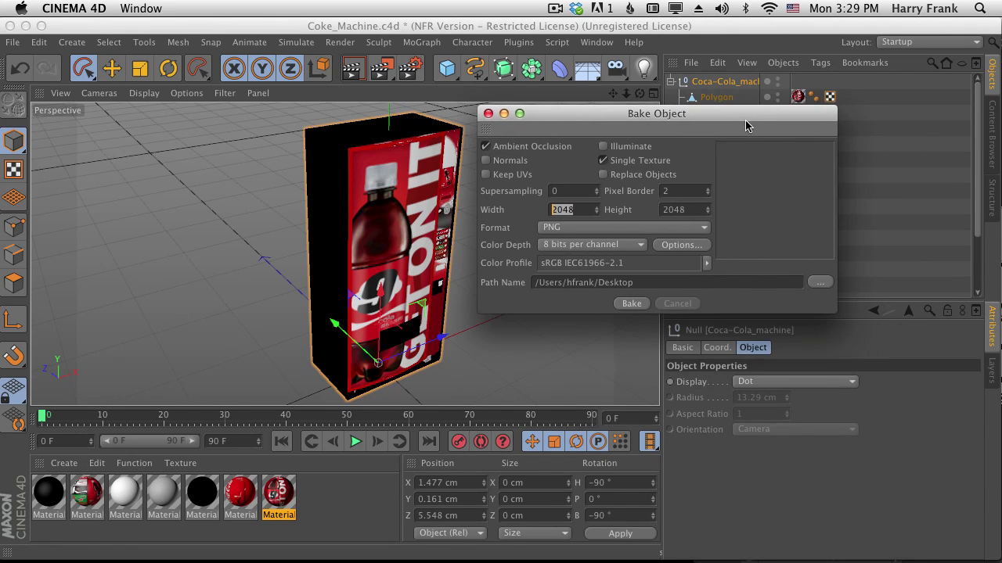
pyautogui.moveTo(669, 115); pyautogui.dragTo(658, 109)
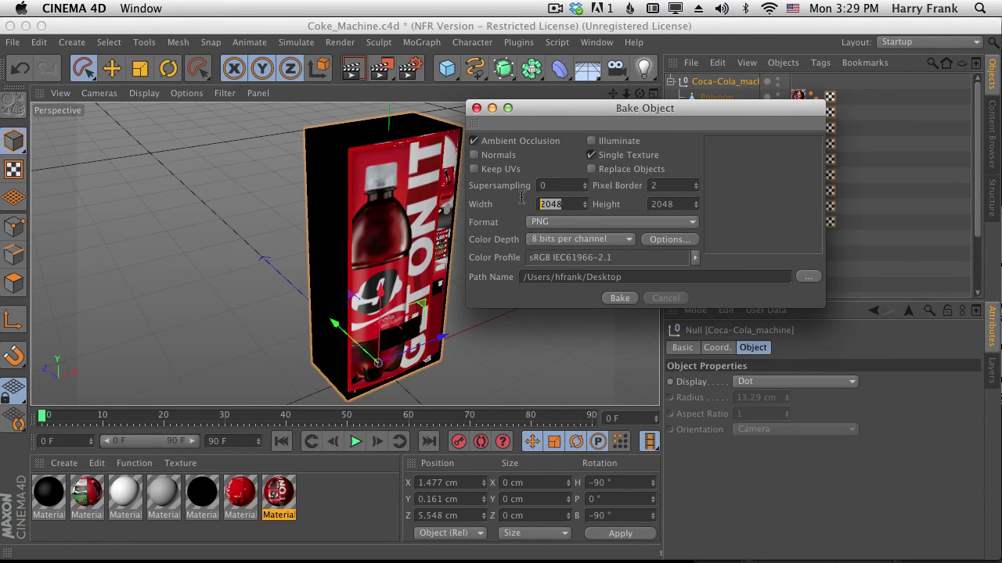
pyautogui.moveTo(661, 132); pyautogui.dragTo(700, 168)
# Choose PNG as the bake's image format
pyautogui.click(566, 284)
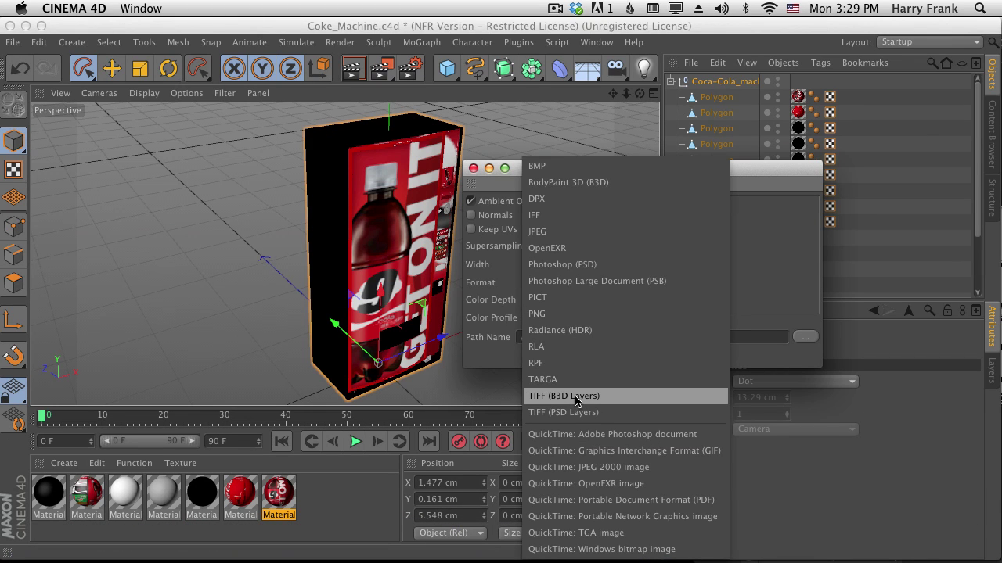
pyautogui.click(553, 313)
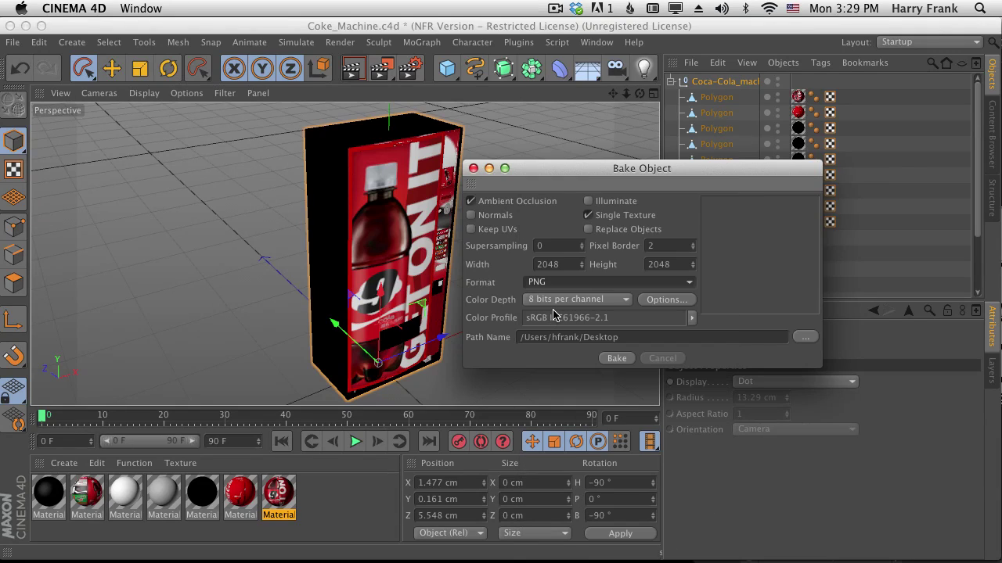
pyautogui.doubleClick(589, 283)
pyautogui.click(548, 284)
pyautogui.click(632, 314)
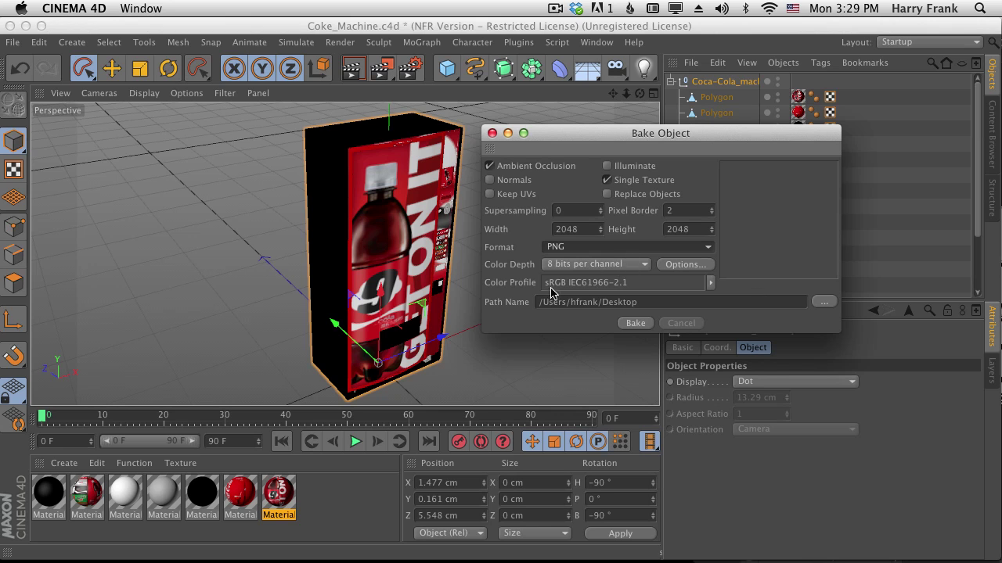
# Bake the Coca-Cola_machine group into a single 2048 x 2048 texture with ambient occlusion, keeping the Desktop as output folder
pyautogui.click(824, 301)
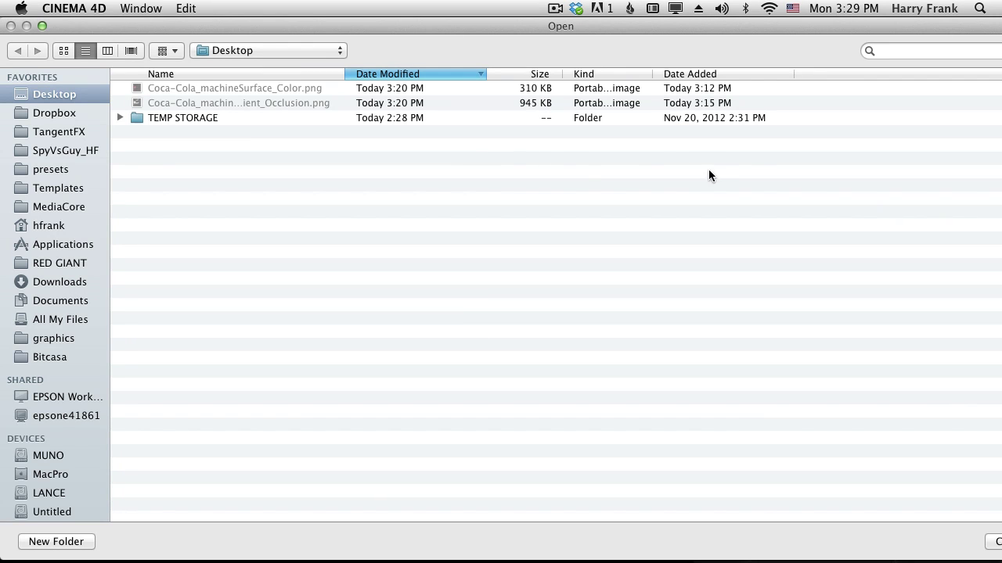
pyautogui.press('Escape')
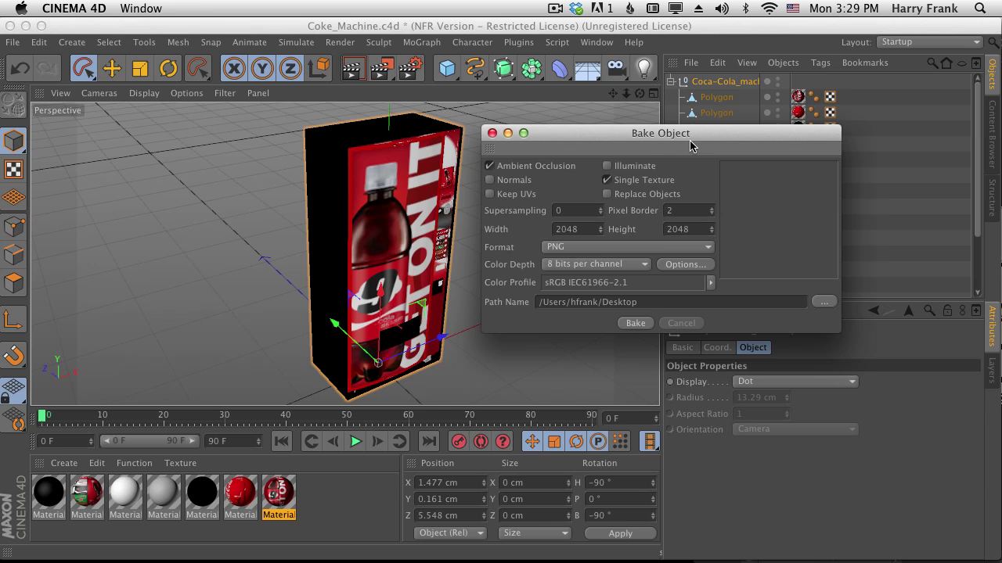
pyautogui.moveTo(750, 146); pyautogui.dragTo(732, 144)
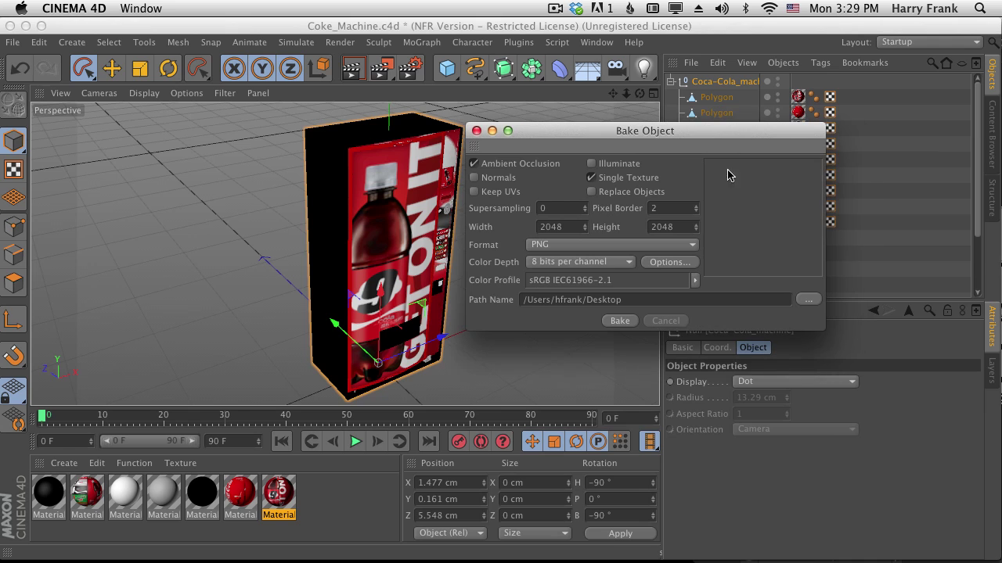
pyautogui.click(618, 321)
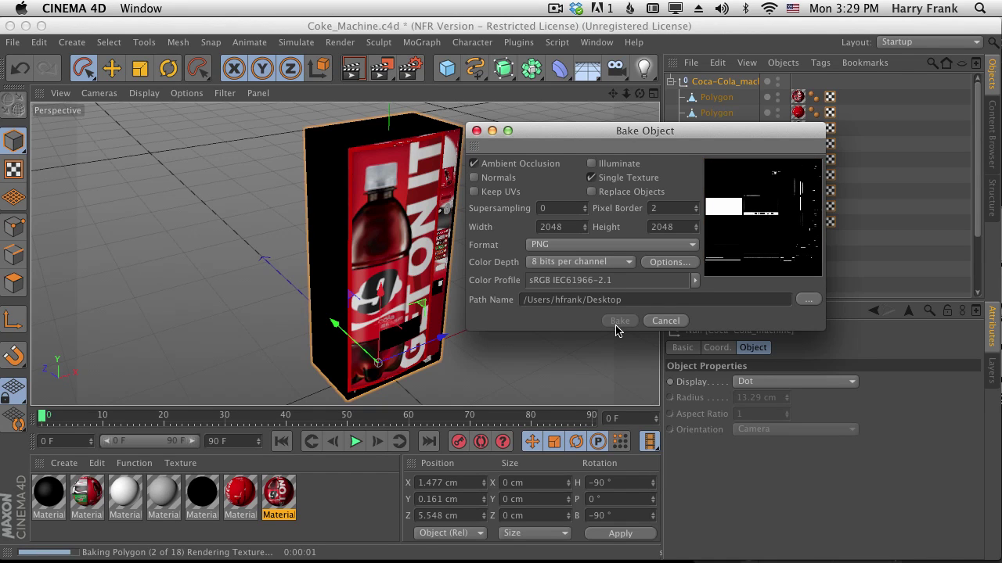
pyautogui.moveTo(787, 136); pyautogui.dragTo(626, 131)
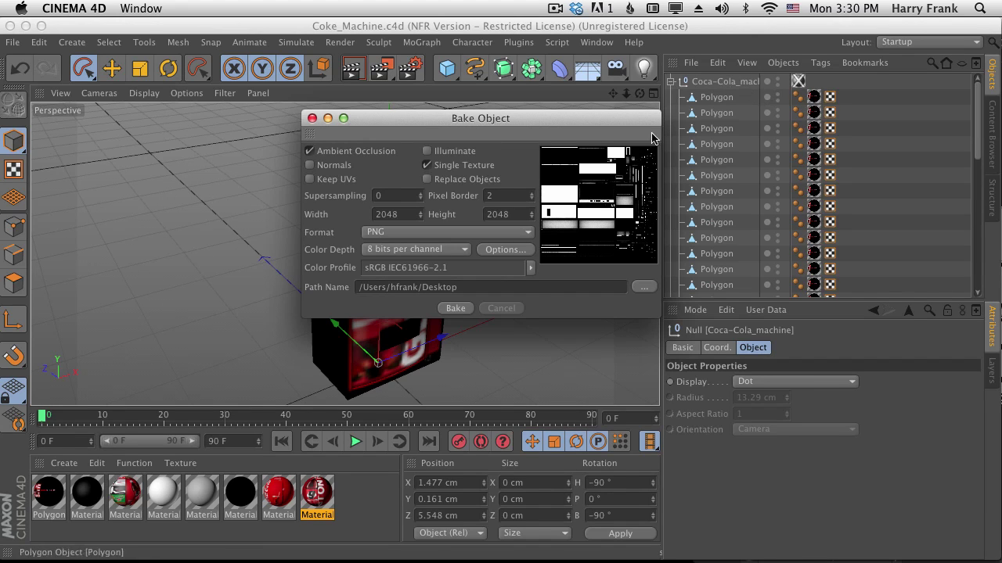
pyautogui.moveTo(593, 119); pyautogui.dragTo(865, 289)
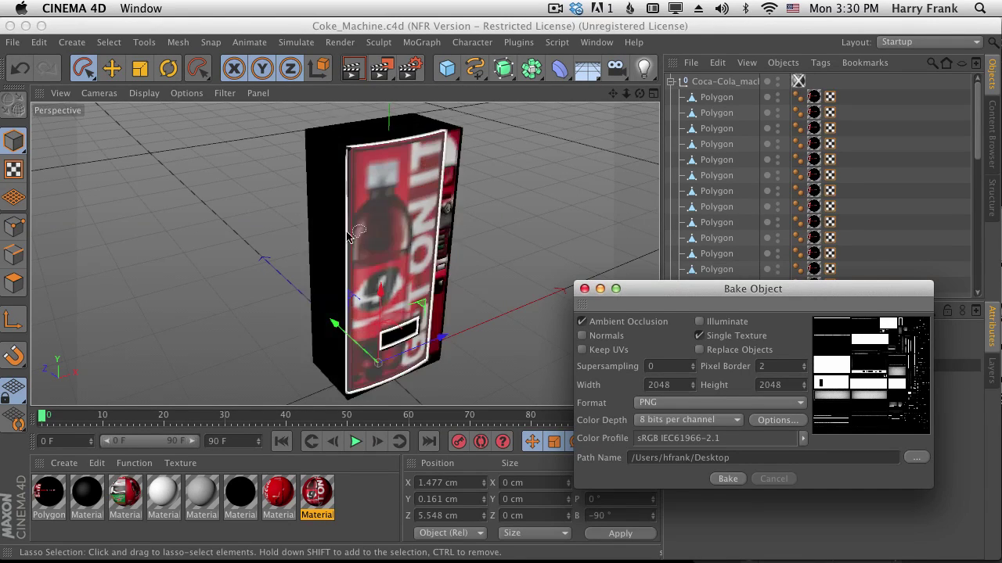
# Switch to After Effects and open Scene Setup of the Element effect on White Solid 1
pyautogui.press('super+Tab')
pyautogui.press('super+Tab')
pyautogui.press('super+Tab')
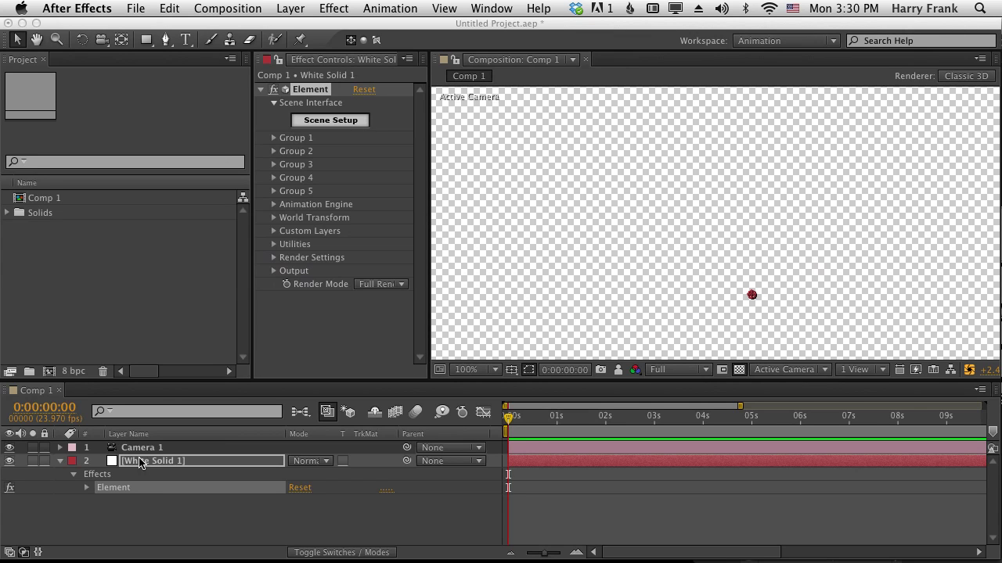
pyautogui.click(330, 122)
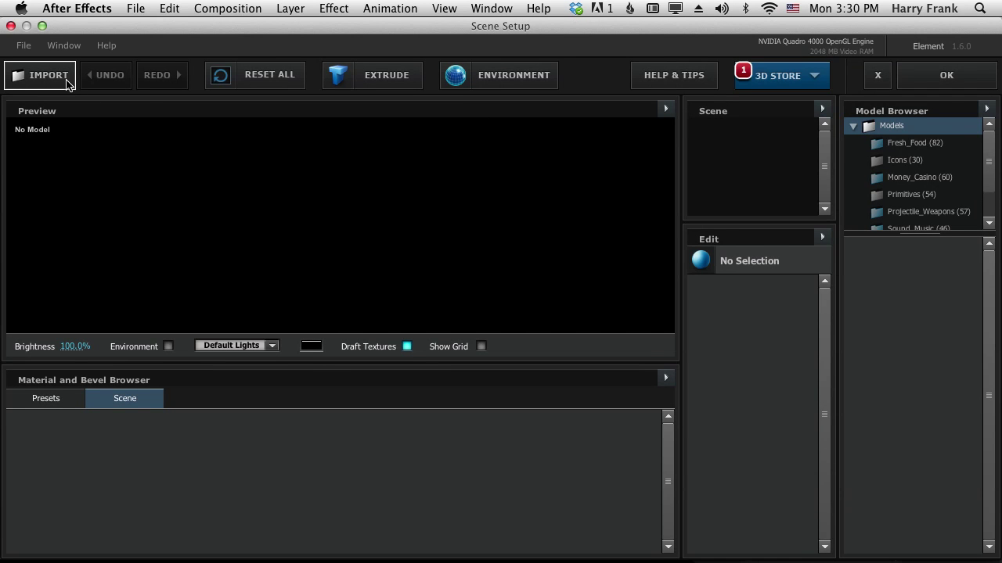
# Import Coke_Machine.c4d from the C4D folder into the Element scene and view the model's front at an angle
pyautogui.click(55, 83)
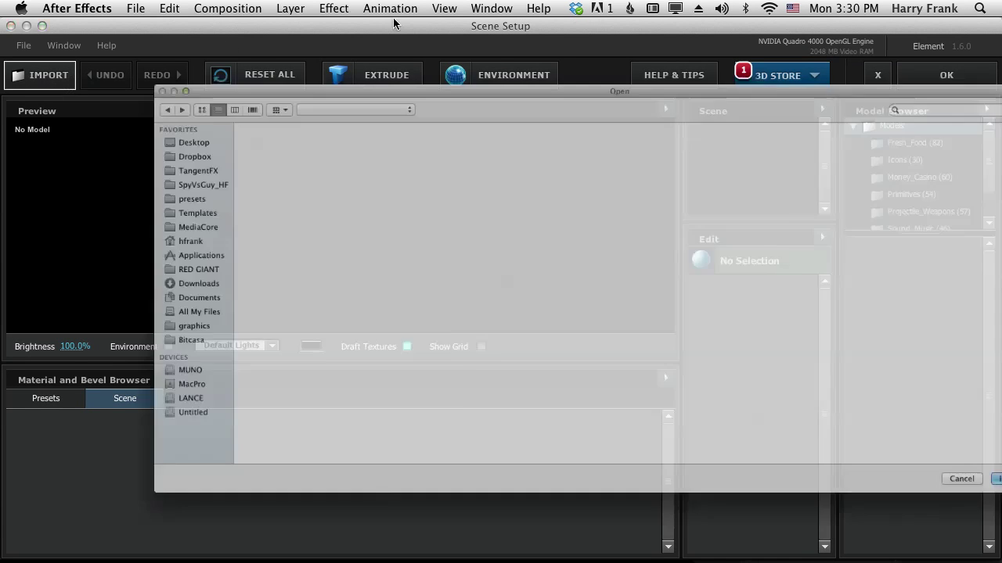
pyautogui.click(256, 48)
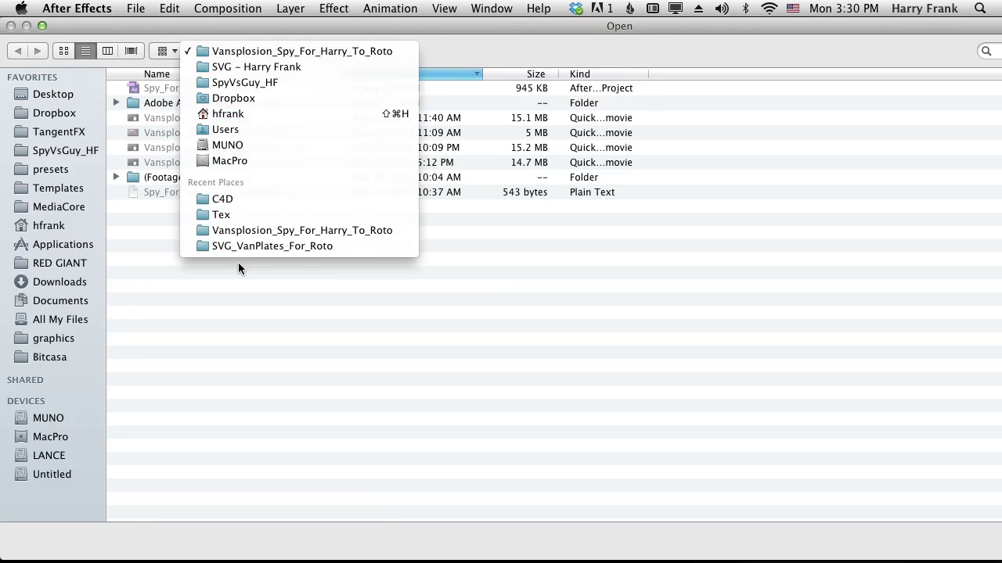
pyautogui.click(246, 197)
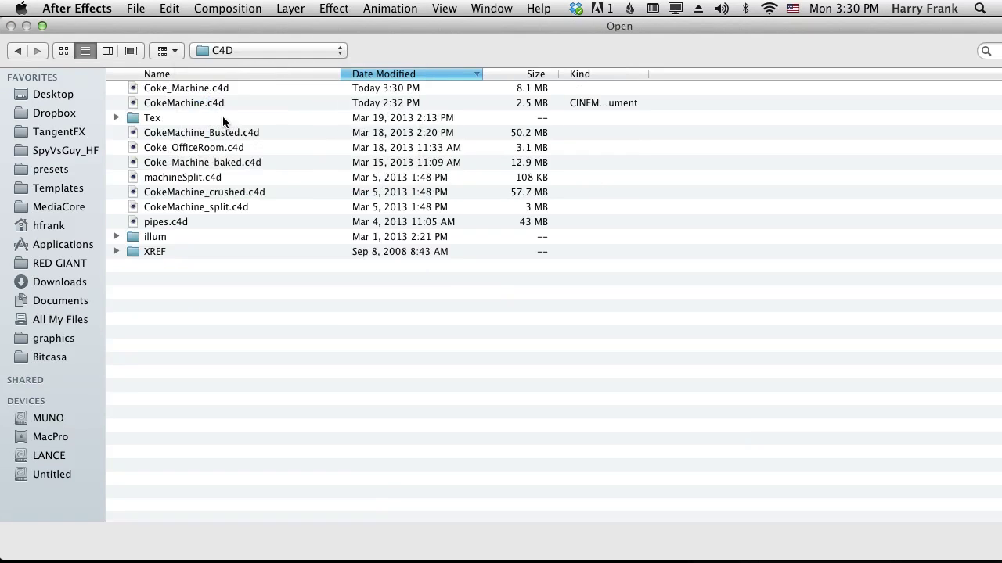
pyautogui.click(182, 100)
pyautogui.click(146, 89)
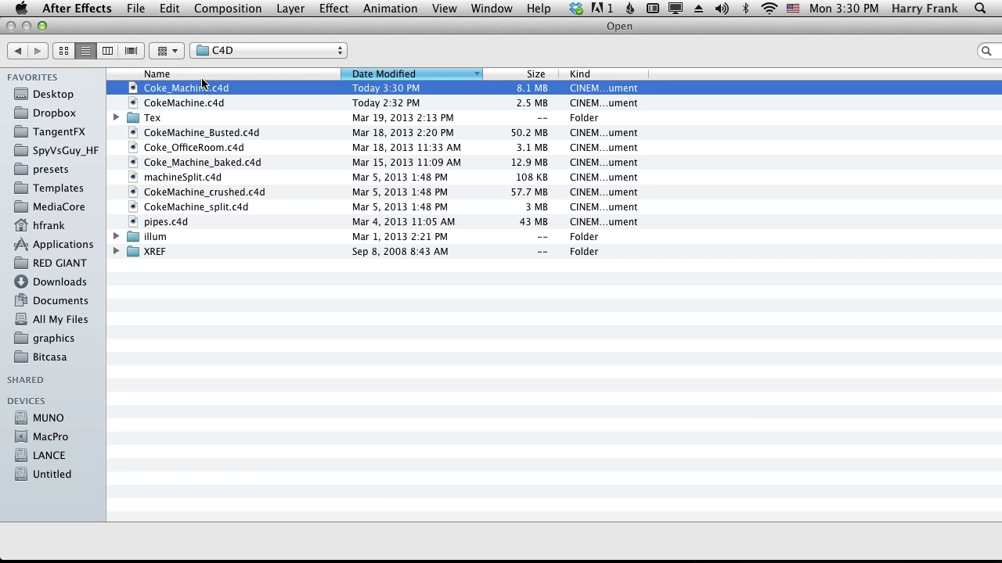
pyautogui.doubleClick(191, 89)
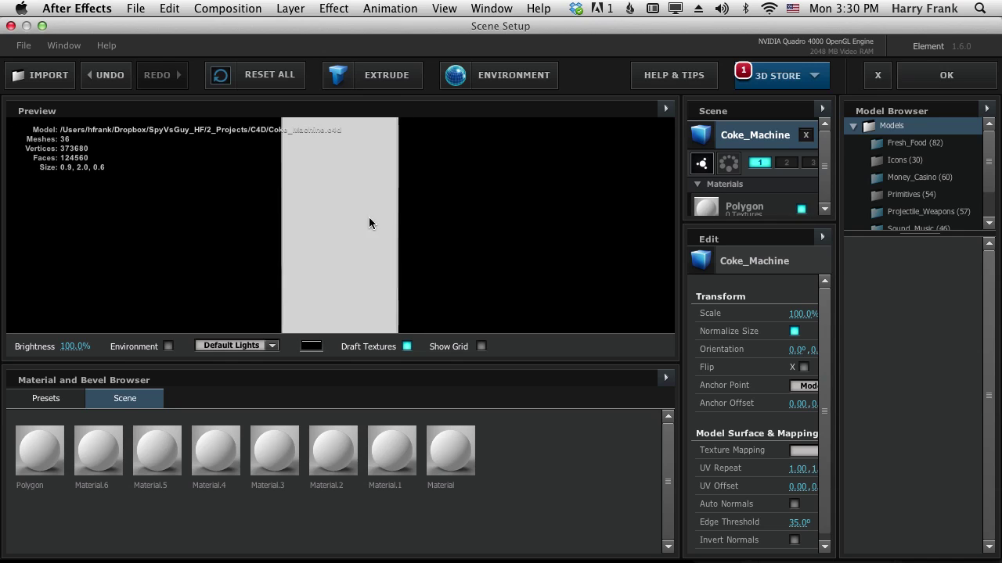
pyautogui.moveTo(595, 197); pyautogui.dragTo(557, 251)
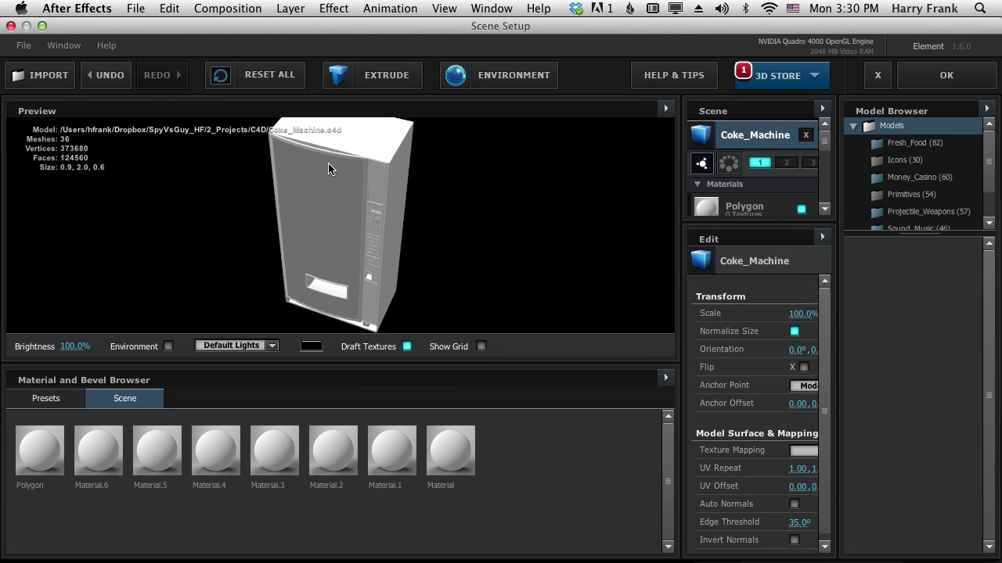
pyautogui.moveTo(328, 168); pyautogui.dragTo(313, 165)
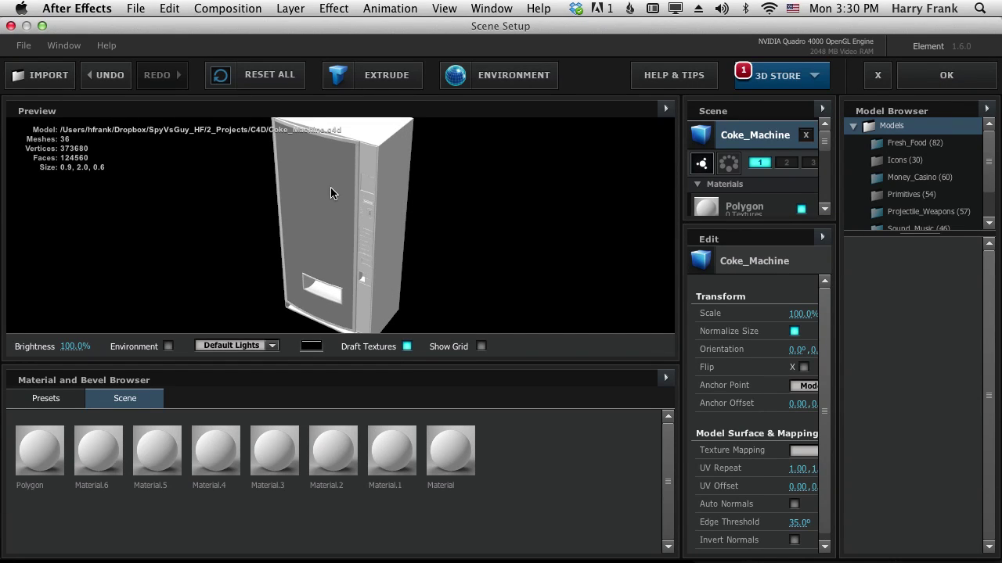
# Open the Coke machine's scene material named Material for editing
pyautogui.moveTo(330, 192); pyautogui.dragTo(366, 223)
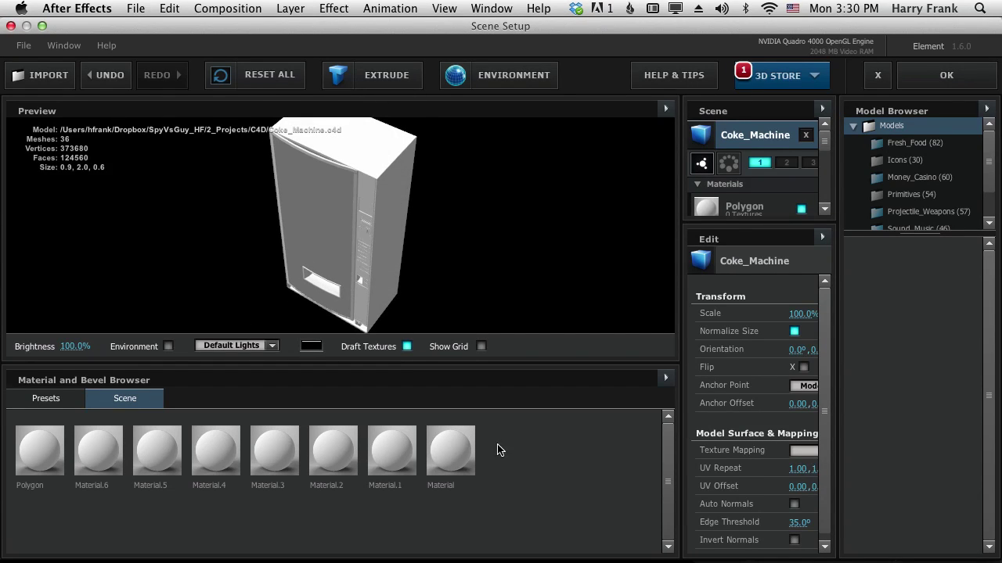
pyautogui.click(453, 449)
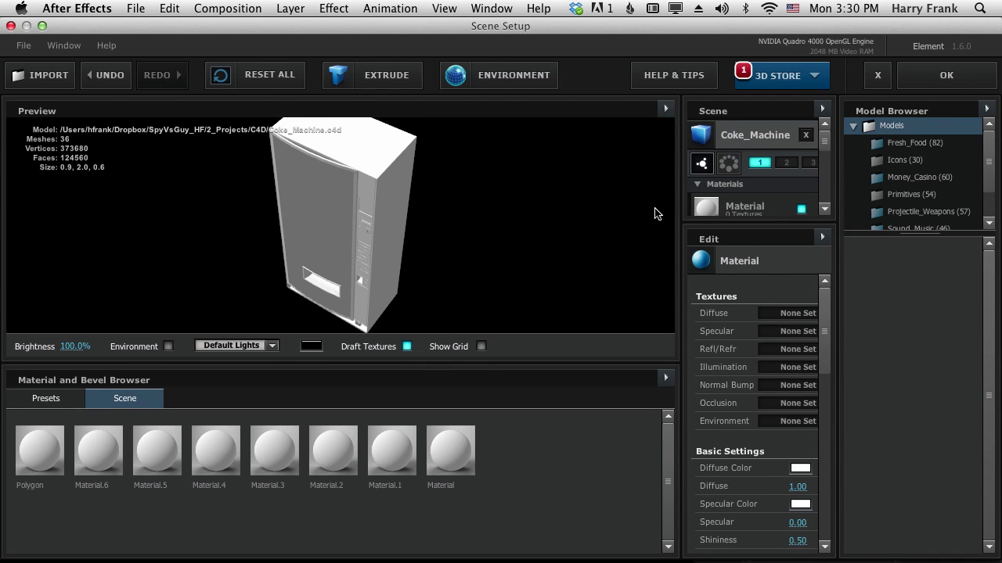
# Try a red diffuse color (R 218, G 3, B 3) on the selected material without keeping it
pyautogui.click(800, 468)
pyautogui.click(512, 205)
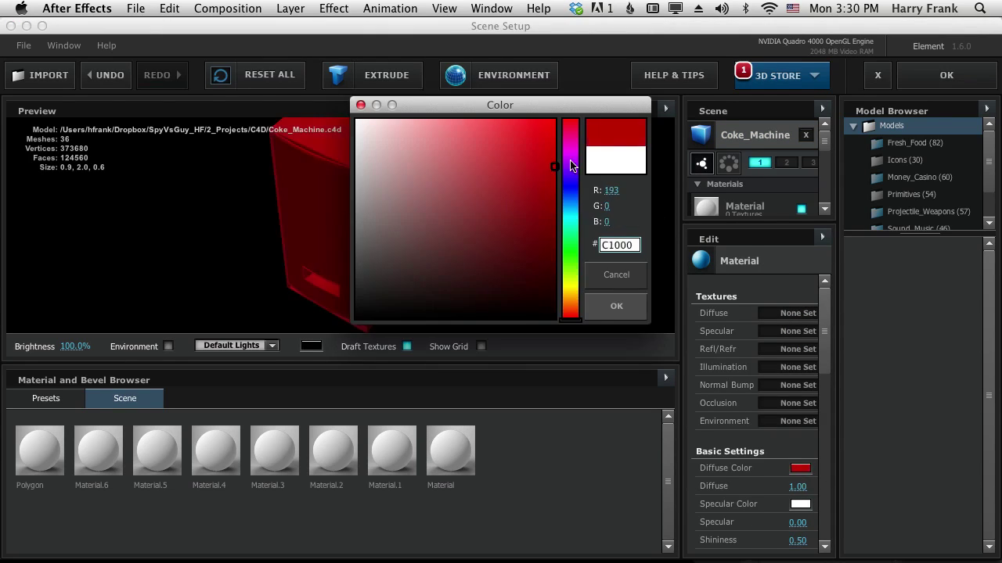
pyautogui.click(581, 146)
pyautogui.moveTo(595, 110); pyautogui.dragTo(779, 137)
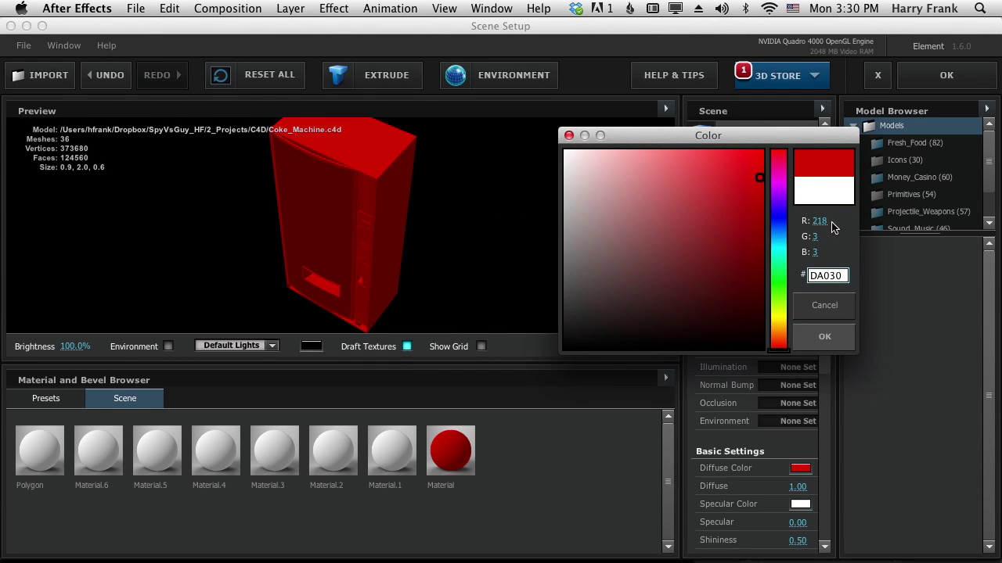
pyautogui.click(824, 306)
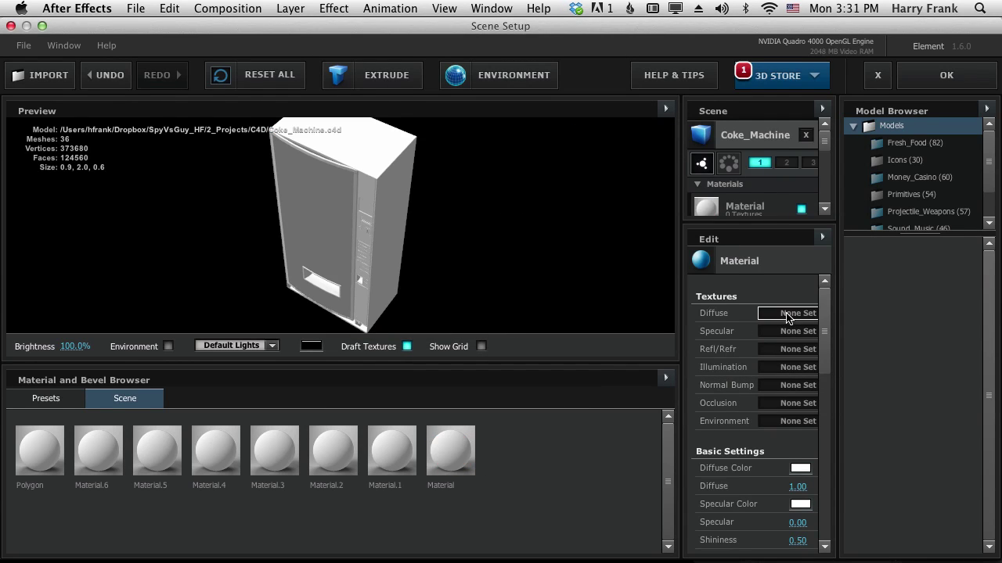
# Assign Coca-Cola_machineSurface_Color.png from the Desktop as the Diffuse texture of Material
pyautogui.click(787, 314)
pyautogui.click(564, 136)
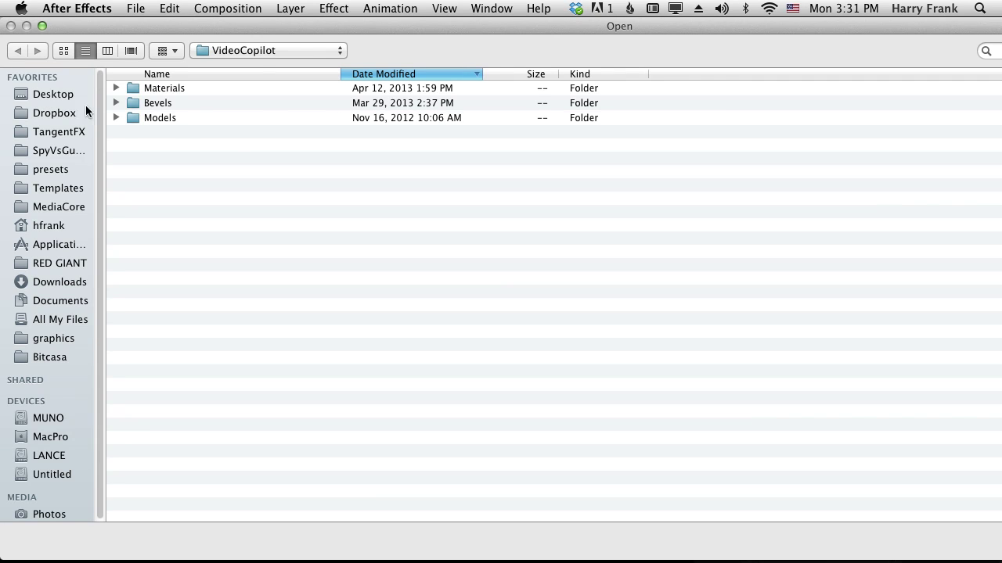
pyautogui.click(78, 95)
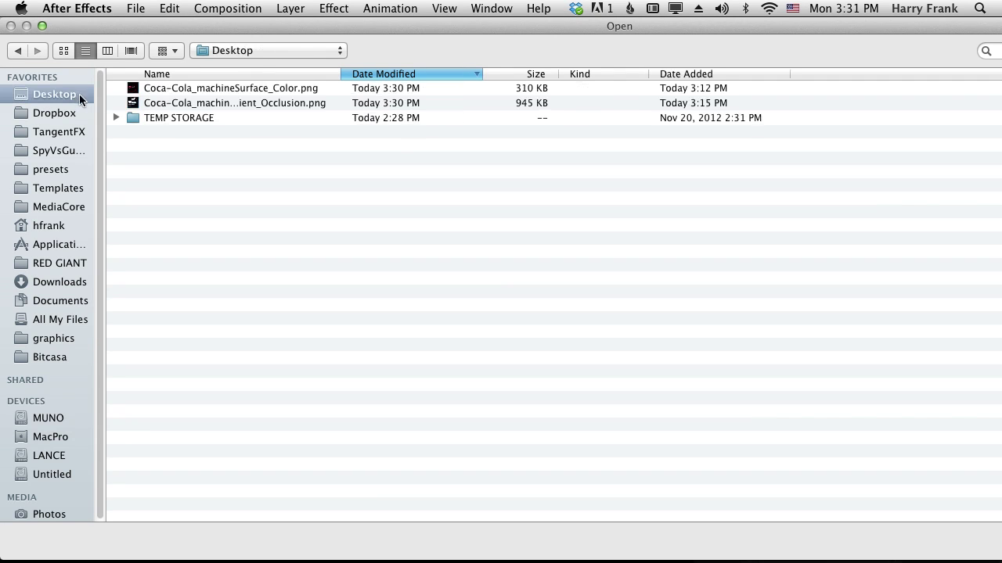
pyautogui.click(292, 88)
pyautogui.doubleClick(293, 94)
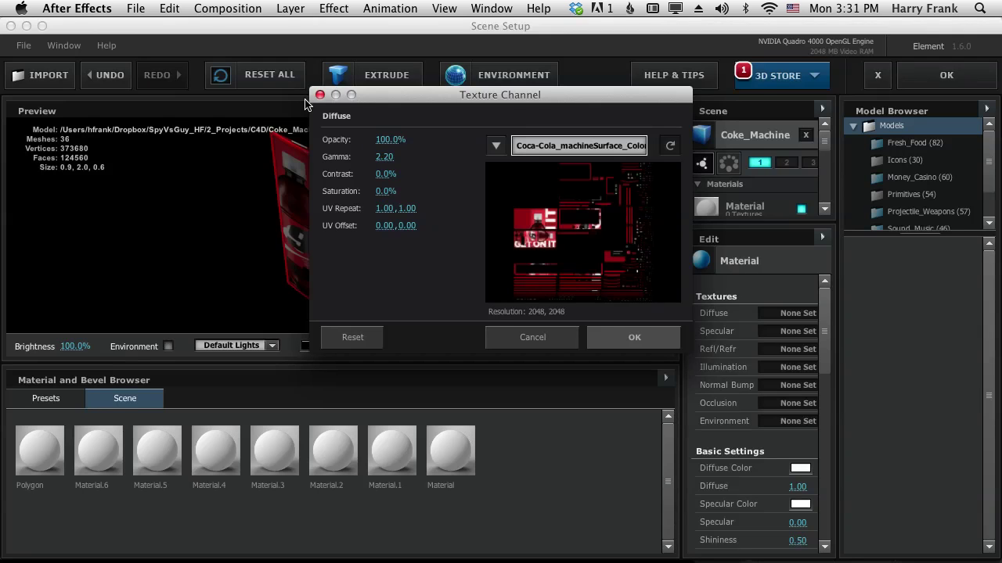
pyautogui.moveTo(394, 100); pyautogui.dragTo(587, 109)
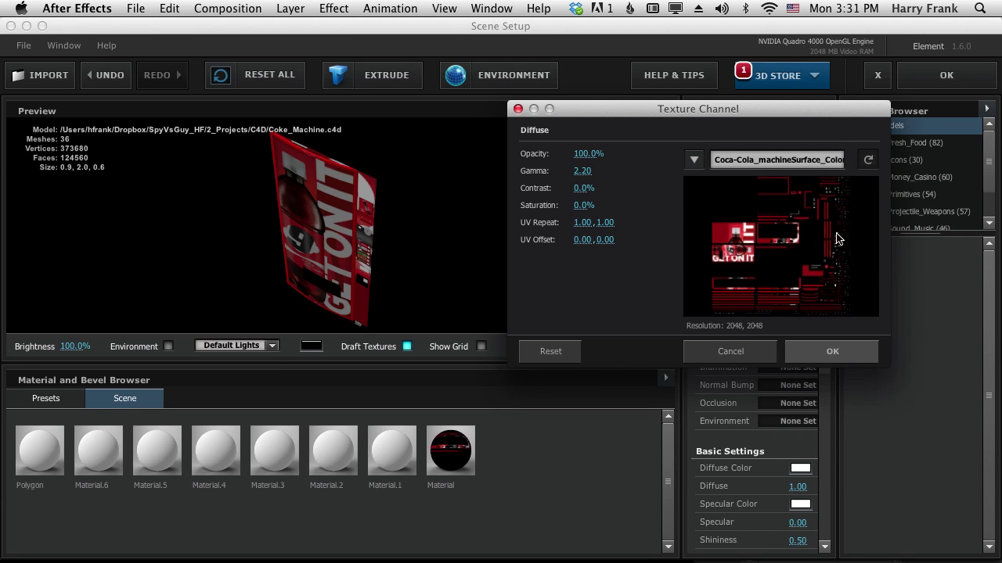
pyautogui.click(848, 358)
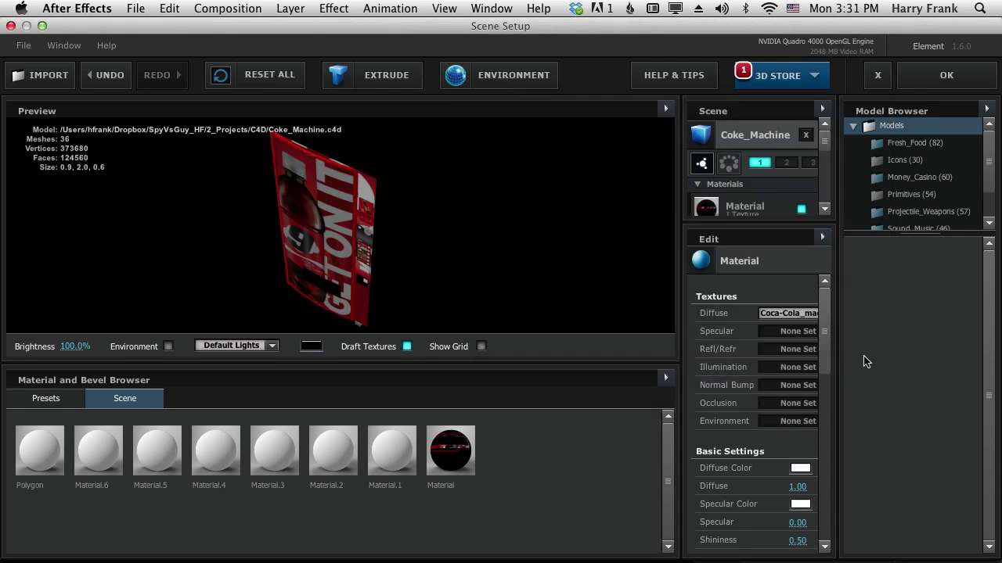
# Load the baked ambient occlusion PNG from the Desktop as Material's Occlusion texture and accept the scene setup
pyautogui.click(796, 405)
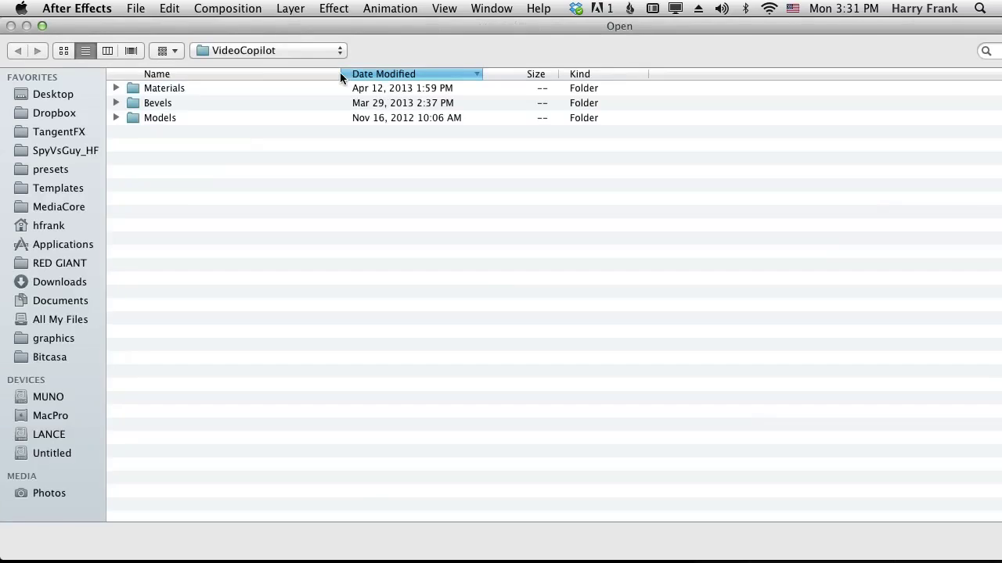
pyautogui.click(554, 150)
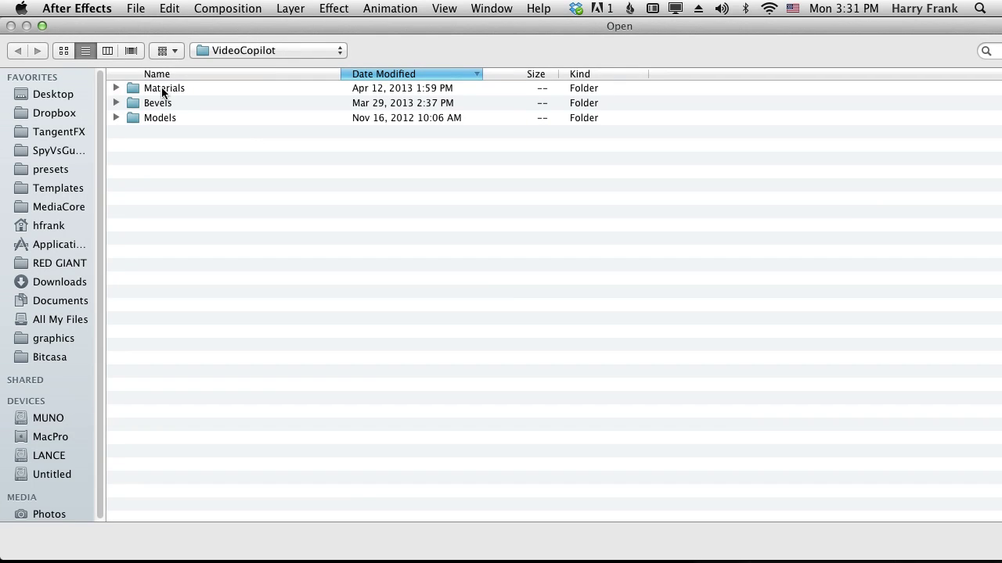
pyautogui.click(47, 94)
pyautogui.doubleClick(262, 103)
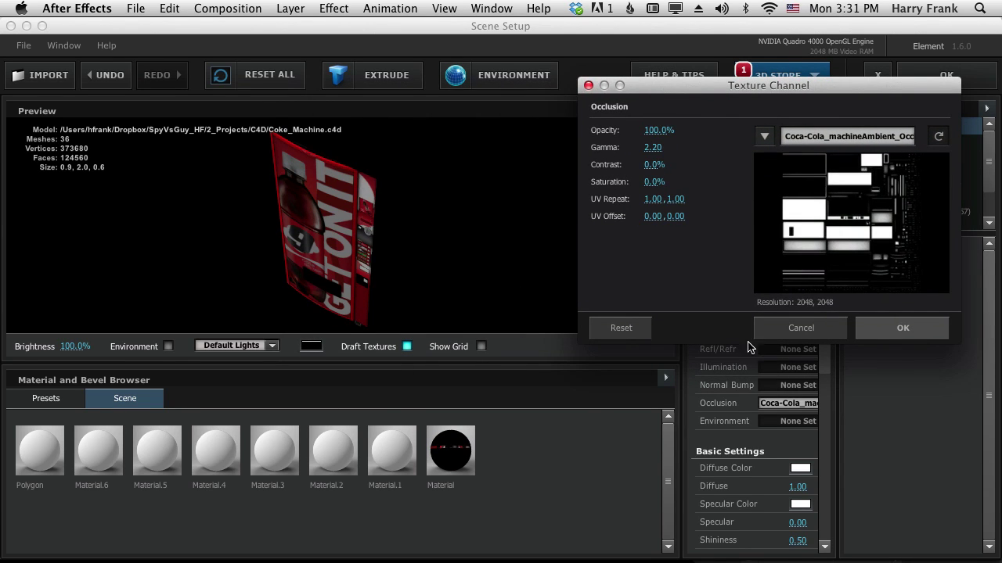
pyautogui.click(900, 327)
pyautogui.click(974, 72)
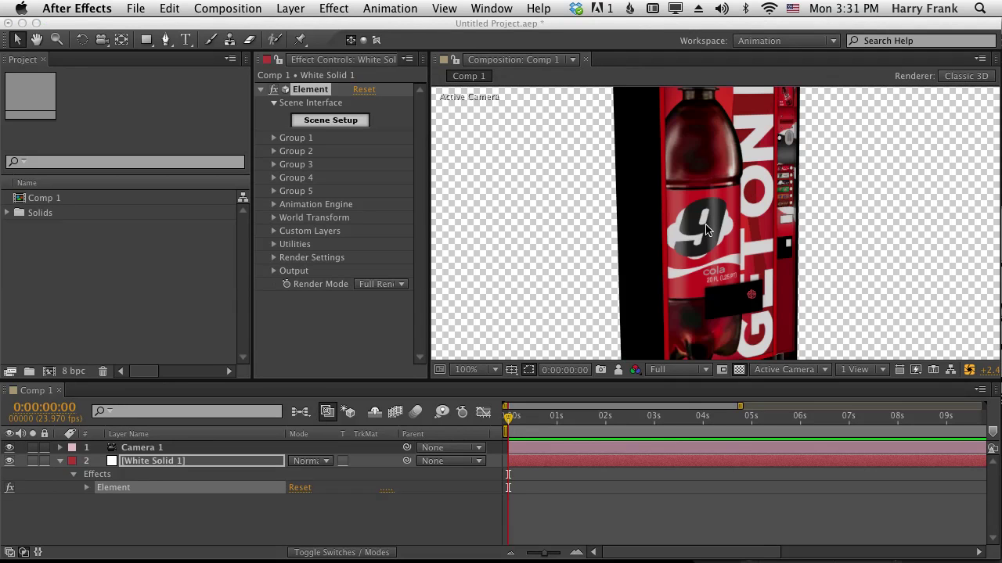
# Create a group null for Group 1 of the Element effect
pyautogui.press('c')
pyautogui.moveTo(756, 241); pyautogui.dragTo(790, 195)
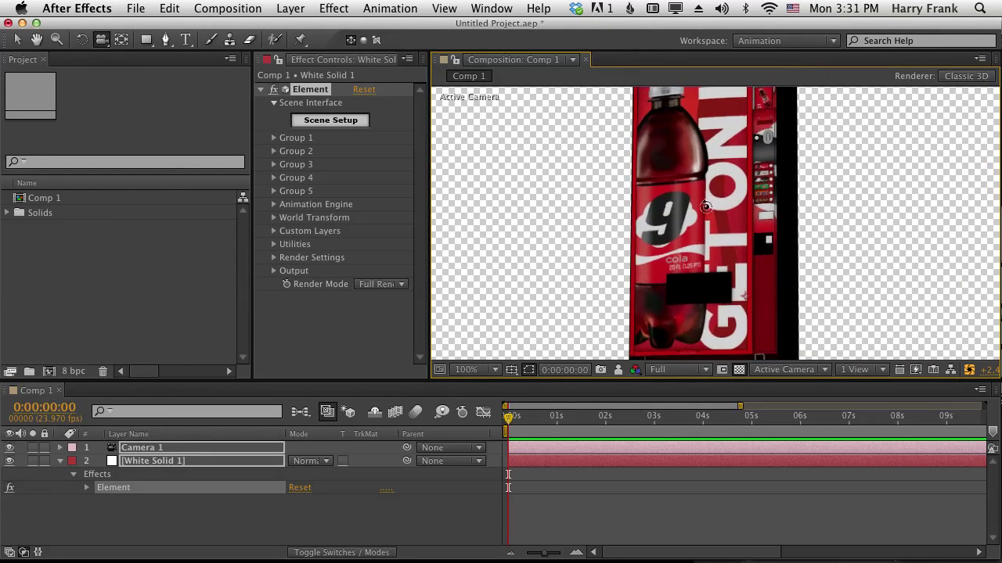
pyautogui.click(273, 137)
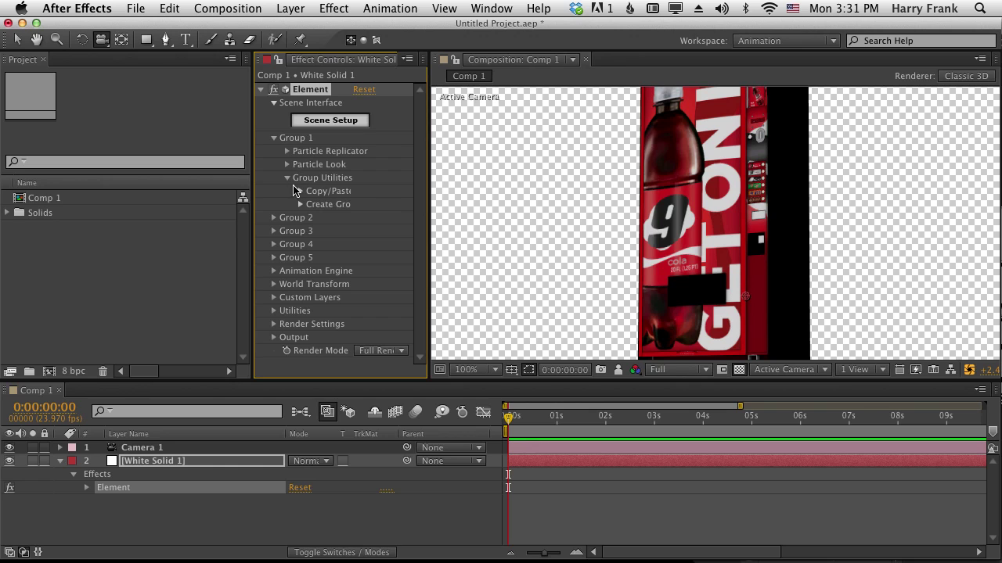
pyautogui.moveTo(423, 188); pyautogui.dragTo(503, 187)
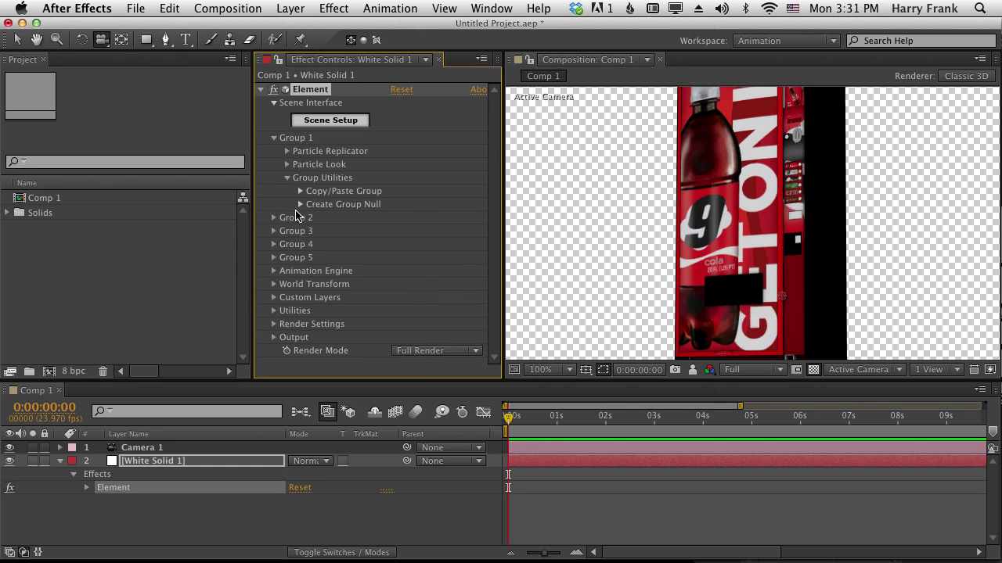
pyautogui.click(300, 204)
pyautogui.click(344, 223)
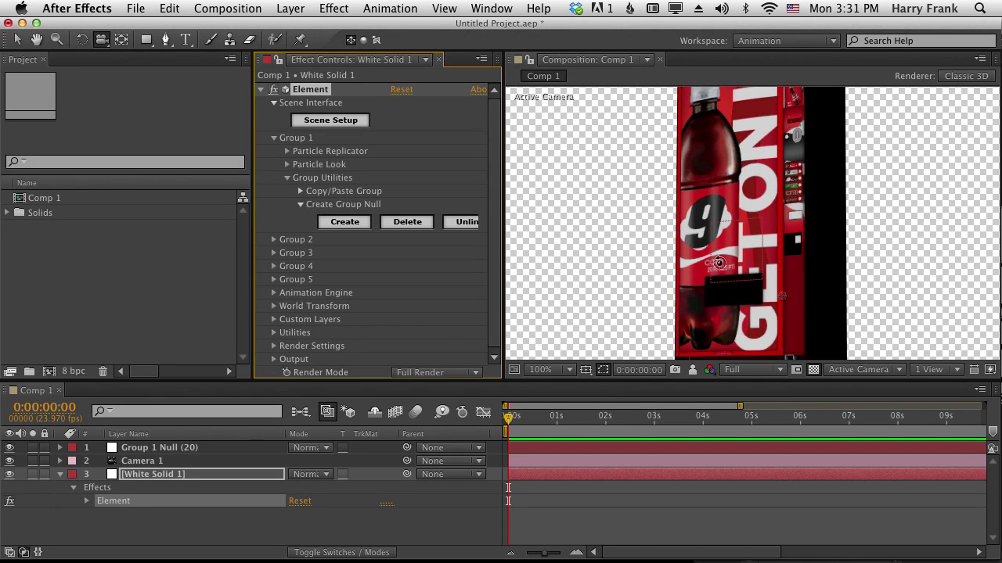
# Rotate the Group 1 null in the composition to turn the Coke machine and move the current time to 0:00:01:12
pyautogui.click(165, 450)
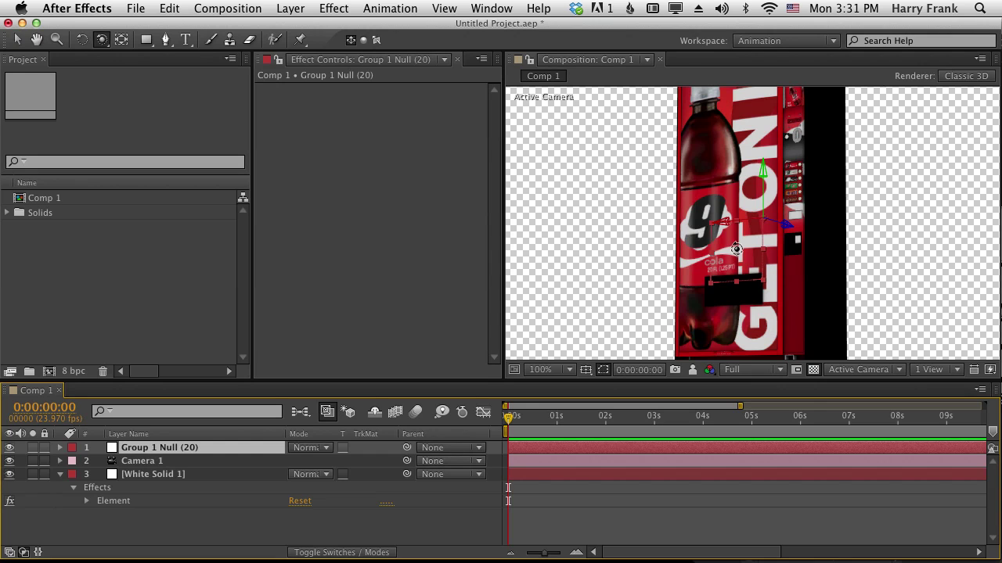
pyautogui.press('w')
pyautogui.moveTo(736, 249)
pyautogui.mouseDown()
pyautogui.moveTo(699, 260)
pyautogui.moveTo(770, 252)
pyautogui.moveTo(726, 248)
pyautogui.mouseUp()
pyautogui.moveTo(509, 416); pyautogui.dragTo(581, 416)
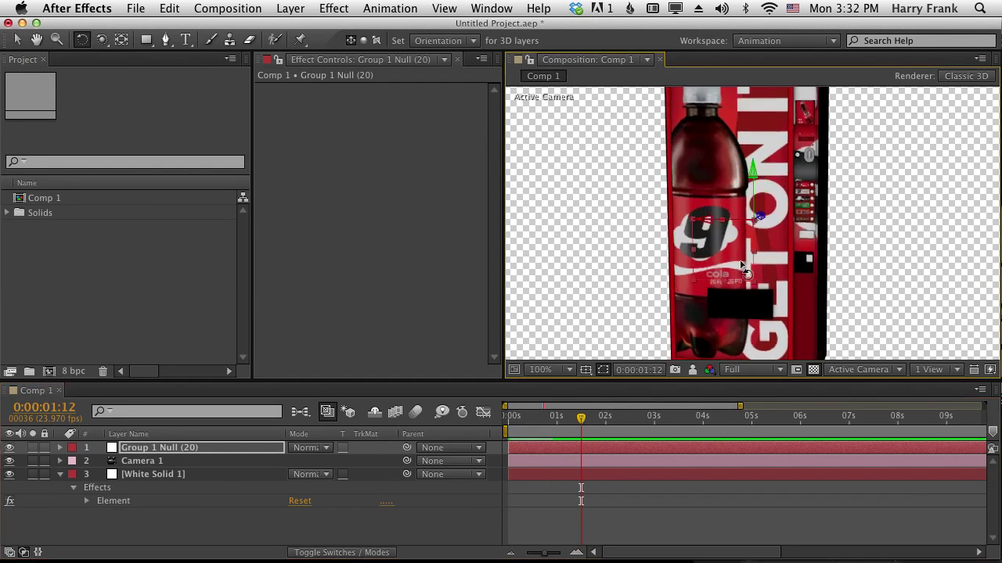